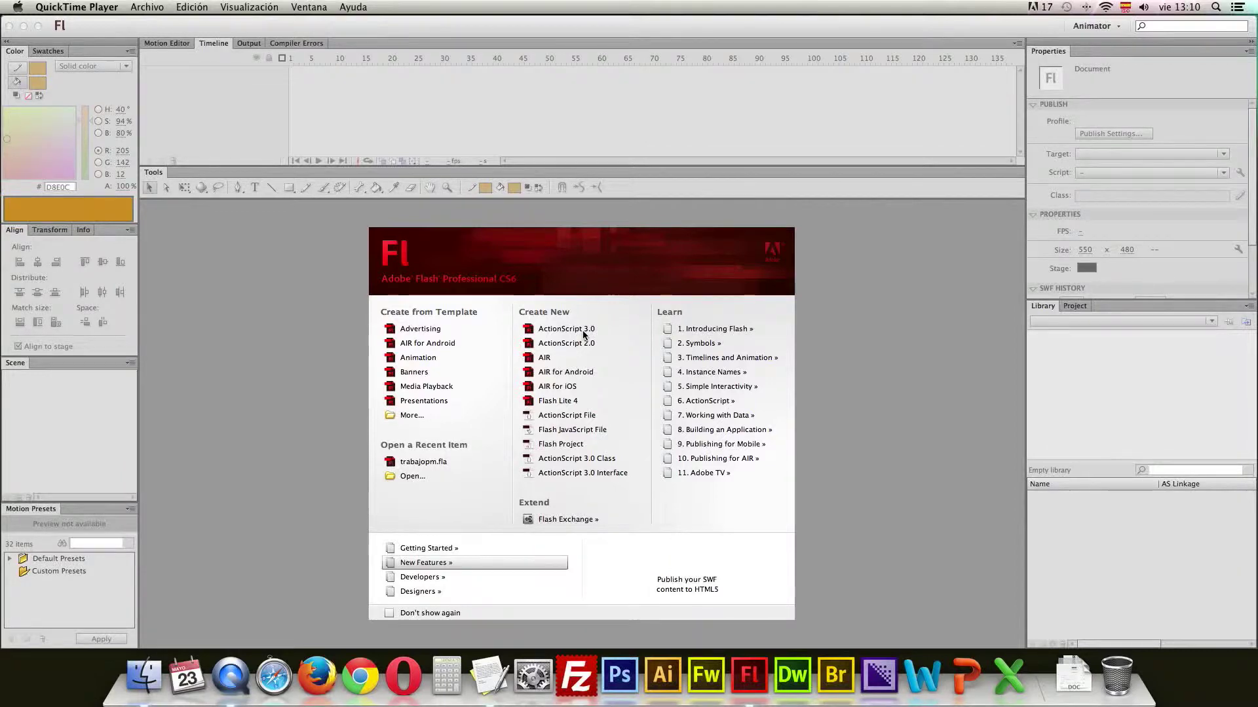
- Switch the workspace layout from Animator to Classic
click(1090, 28)
click(1117, 25)
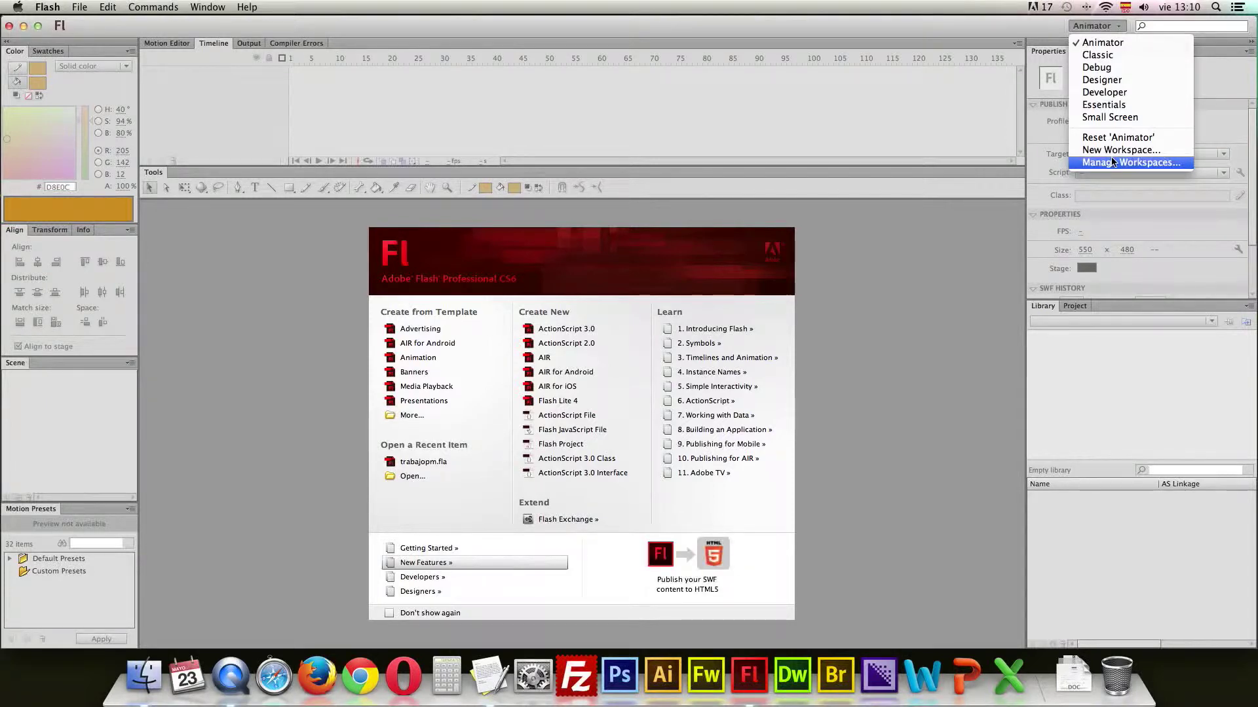
click(1098, 56)
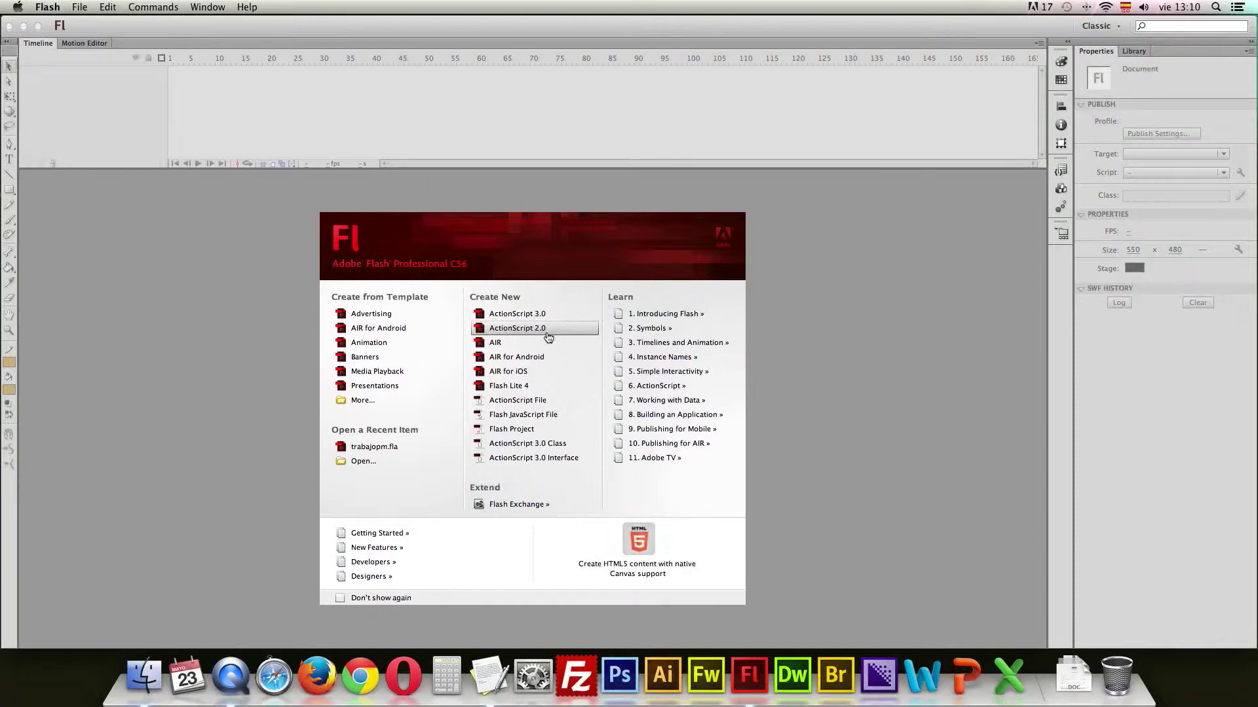
- Create a new ActionScript 2.0 document and open its document settings
click(526, 328)
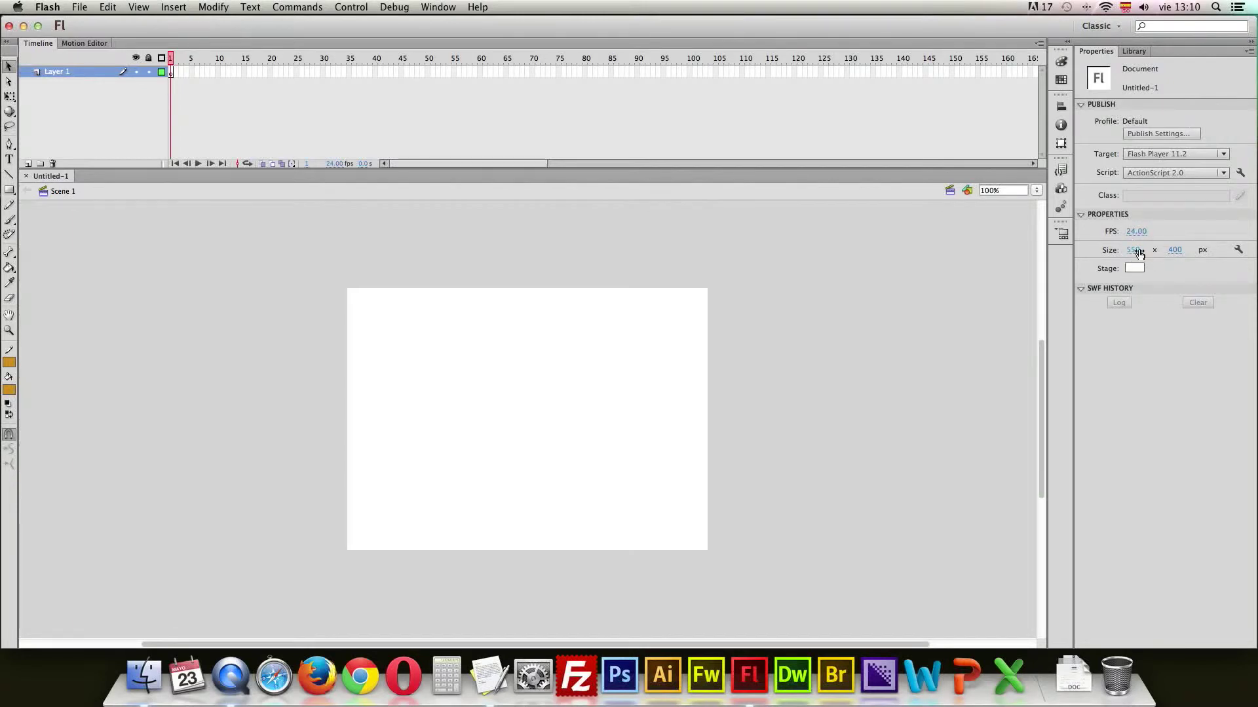
click(1238, 250)
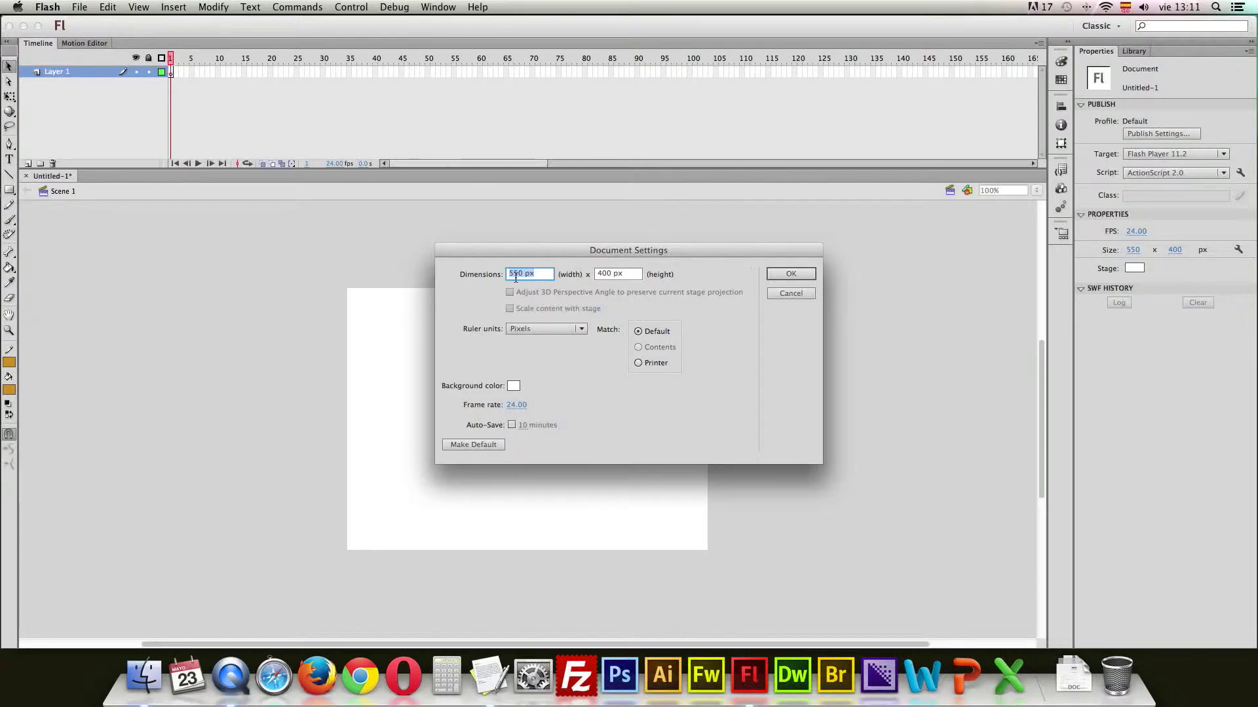
- Set the document dimensions to 1024 px wide and 768 px high
text(1024)
key(Tab)
text(7)
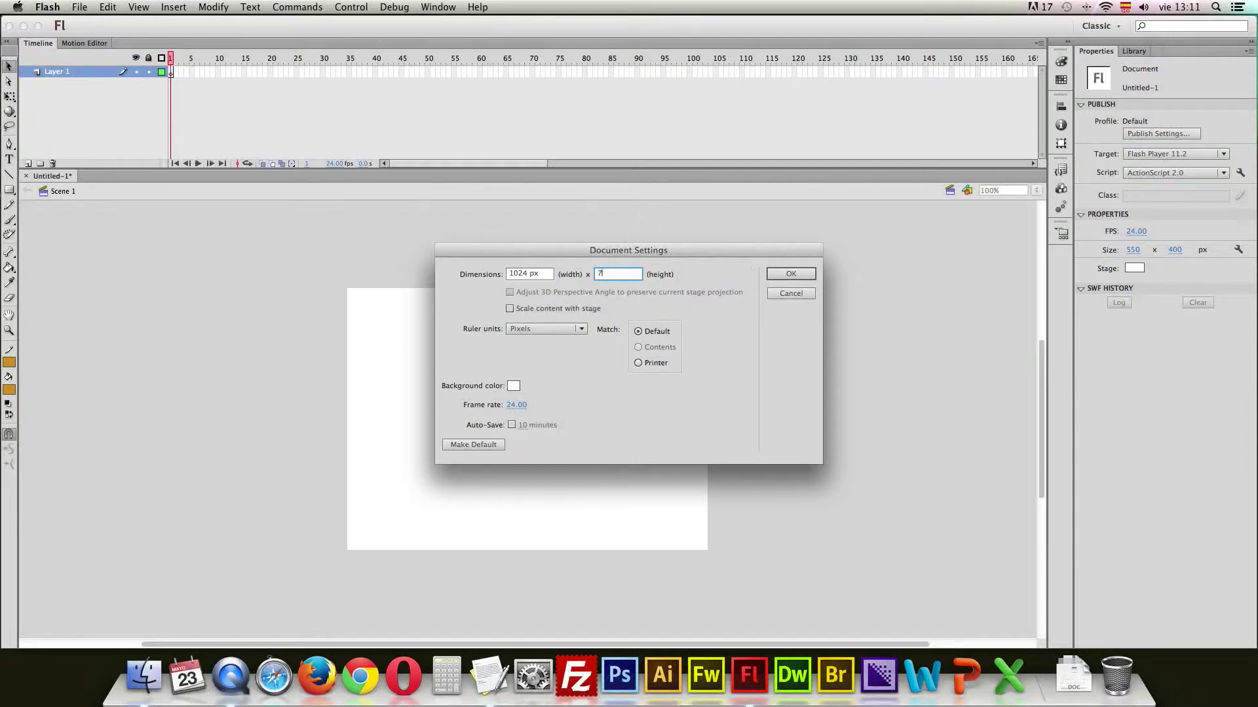
text(68)
key(Tab)
- Set the document dimensions to 1000 px wide and 800 px high, with pixels as the ruler units
double_click(527, 275)
text(1000)
click(614, 276)
key(BackSpace)
key(BackSpace)
key(BackSpace)
text(800)
click(581, 329)
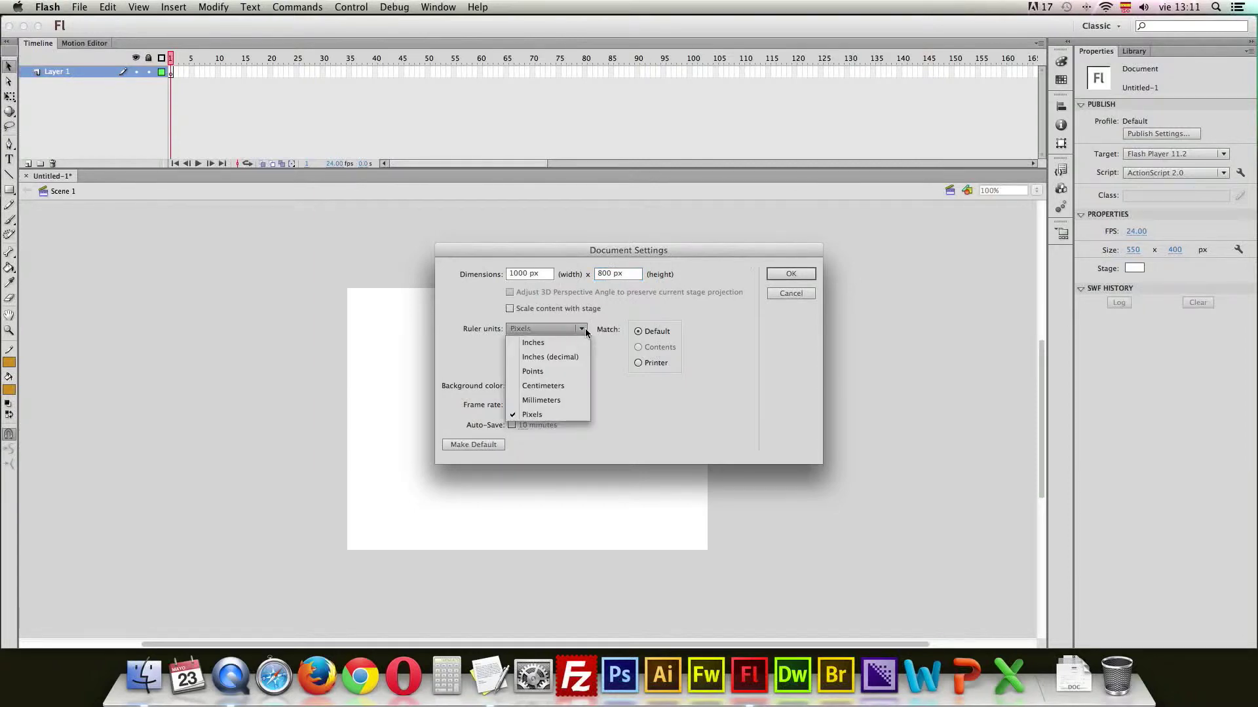
click(646, 417)
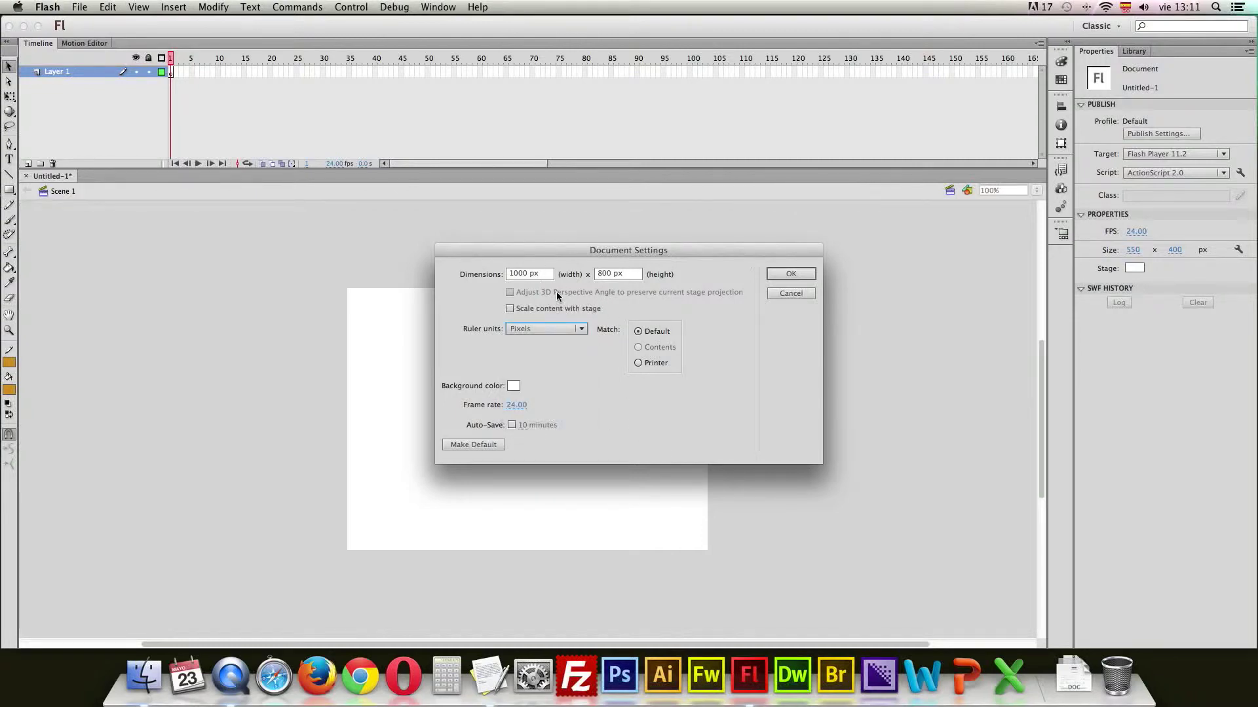
- Choose white as the document's background color, make these settings the default and apply them
click(513, 386)
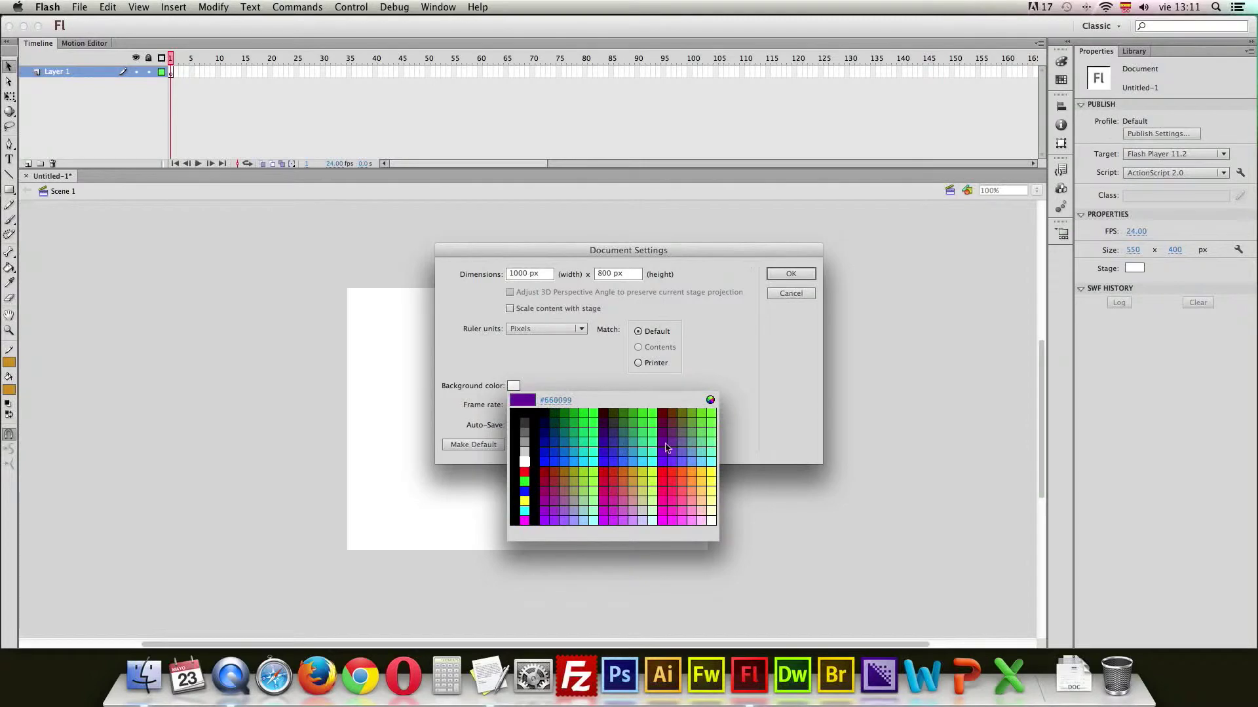
click(552, 419)
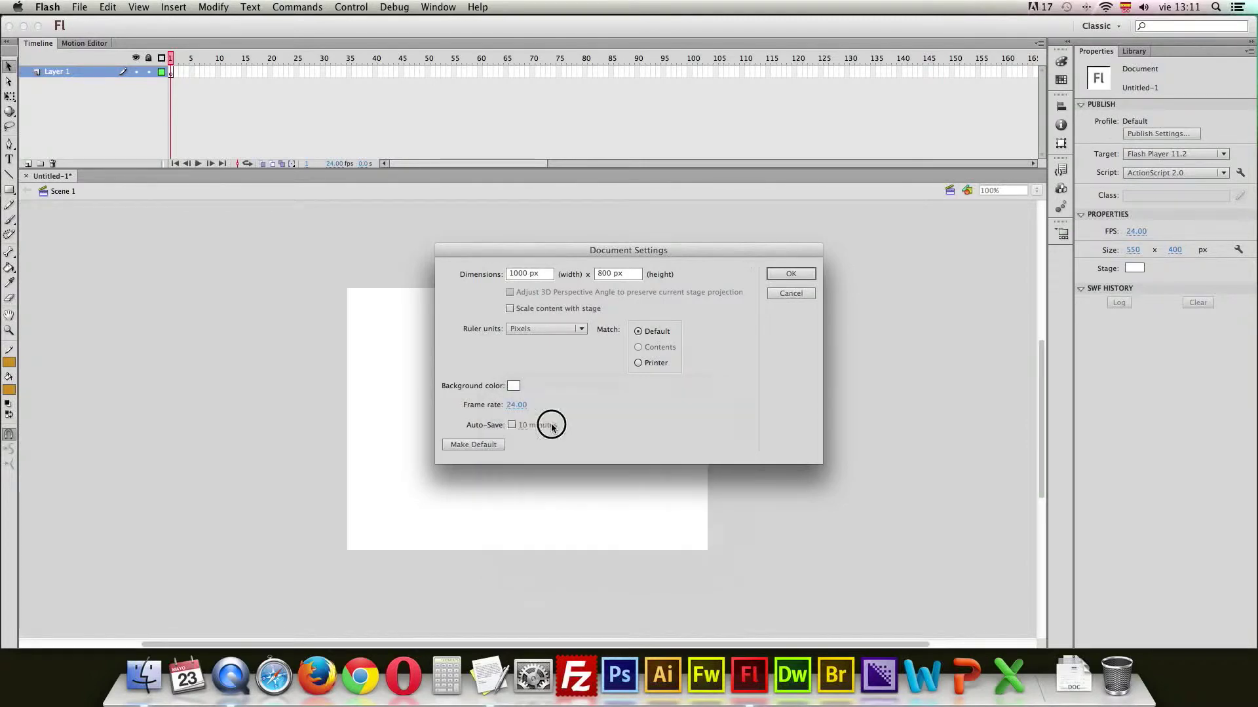
click(514, 388)
click(524, 463)
click(461, 445)
click(790, 275)
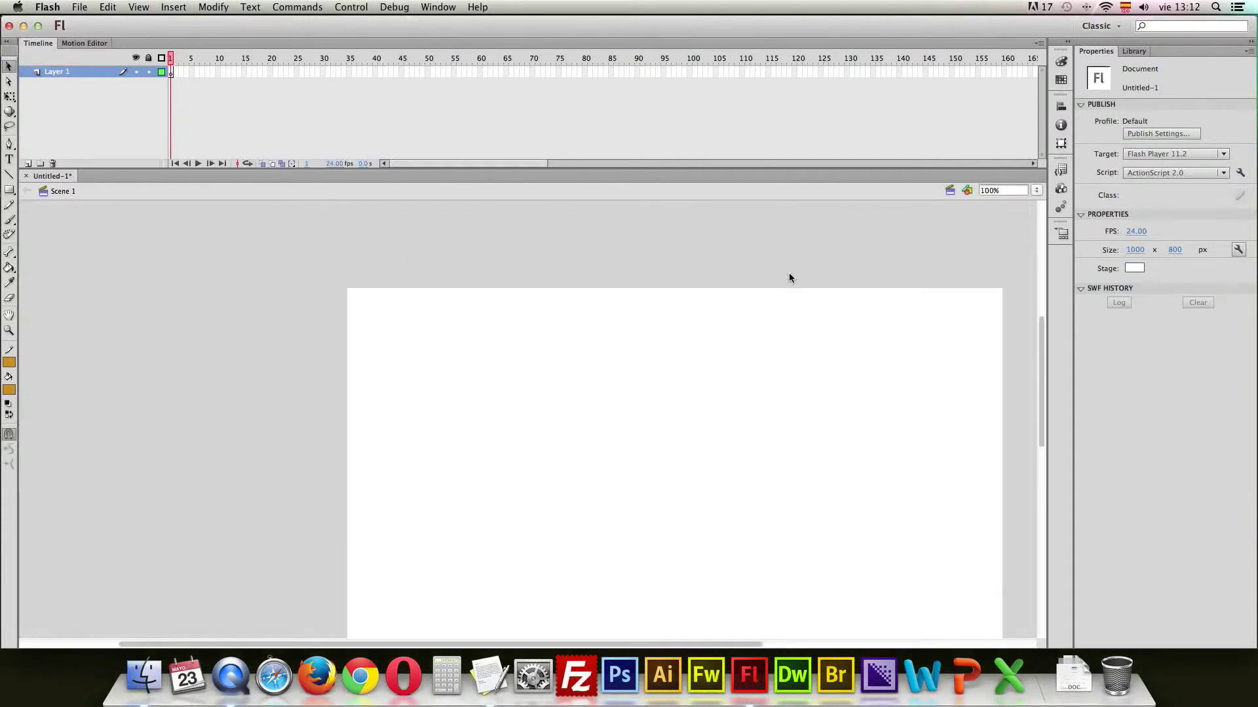
- Set the stage magnification to Fit in Window
scroll(783, 372, down, 3)
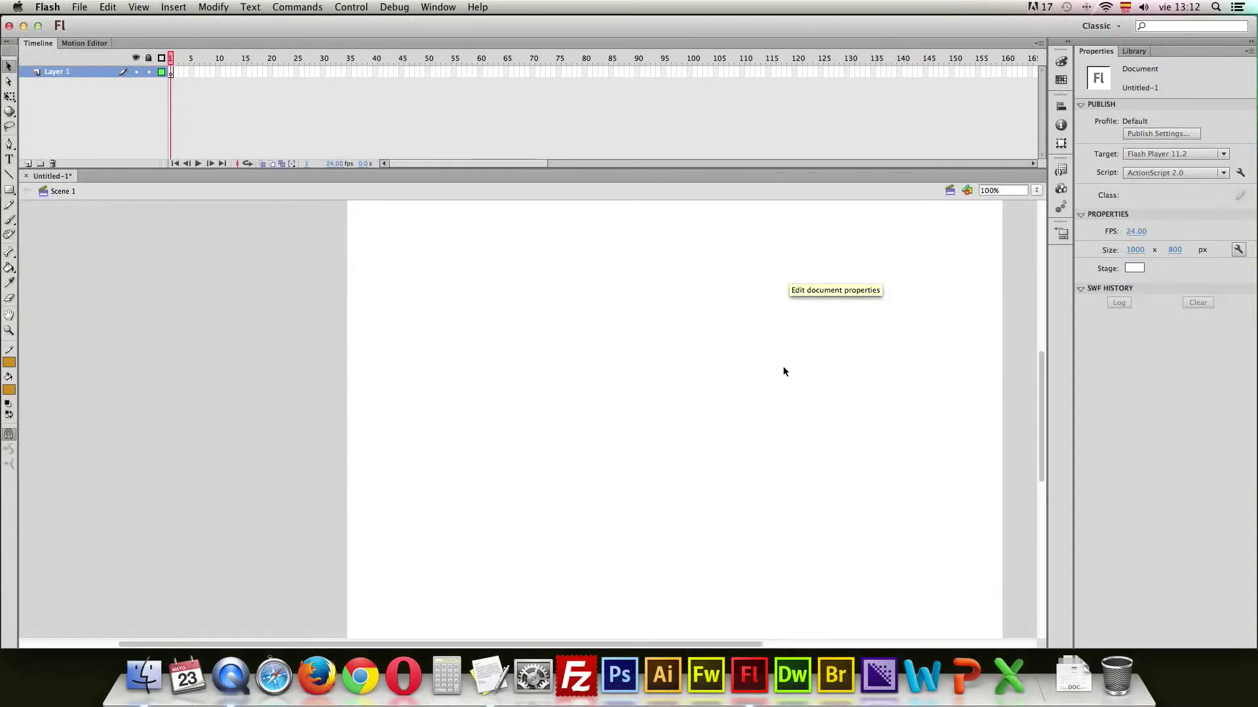
click(1037, 189)
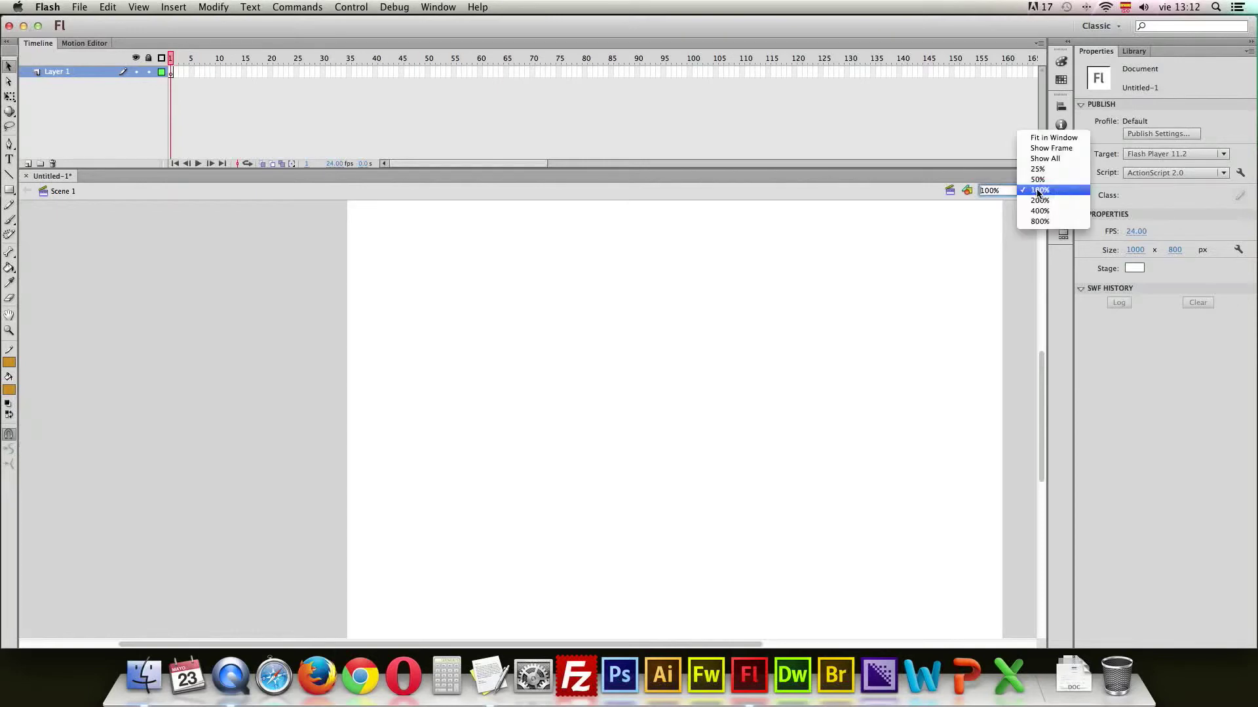
click(1051, 138)
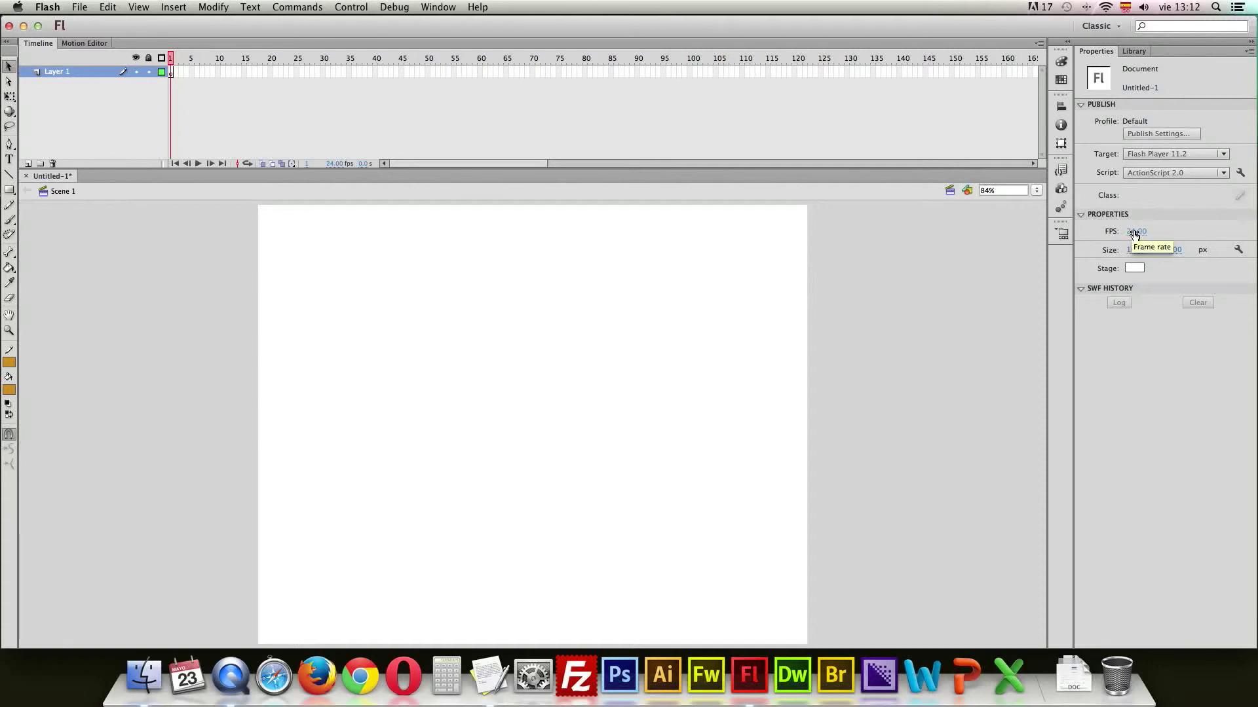
- Try green as the stage color in the document properties and set it back to white
click(1134, 268)
click(1118, 304)
click(1127, 268)
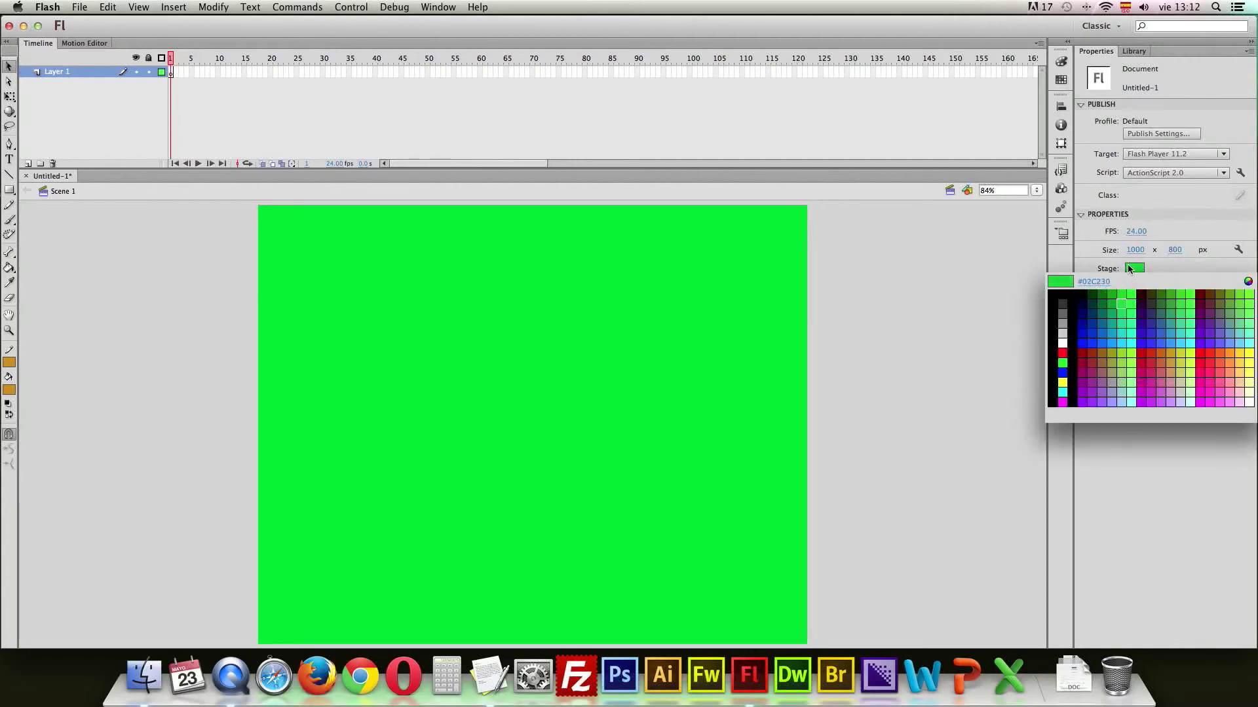
click(1065, 343)
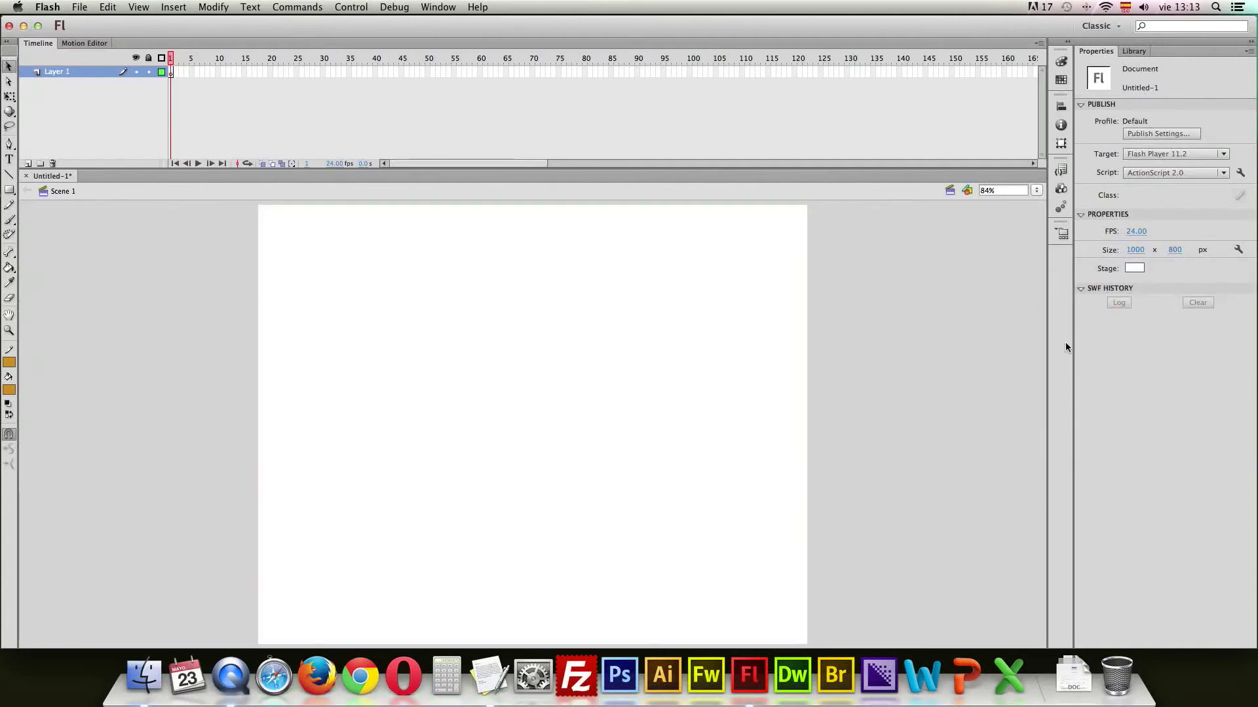